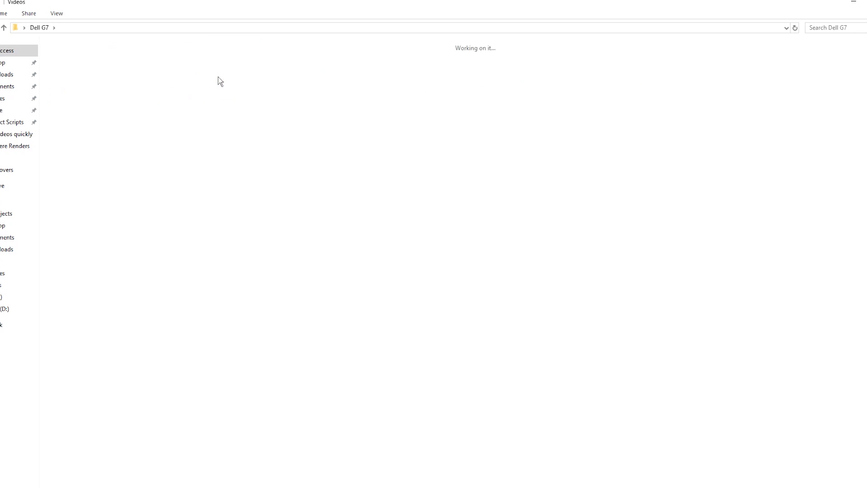
# Look through the Rebel, Fillers and B-Roll video folders and the Voice Over and SFX folders inside Dell G7.
pyautogui.doubleClick(184, 67)
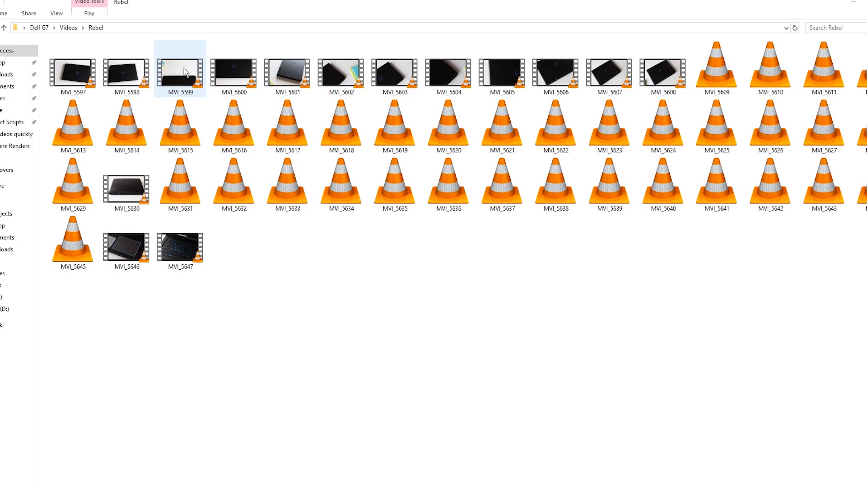
pyautogui.hotkey('alt', 'Left')
pyautogui.doubleClick(138, 67)
pyautogui.hotkey('alt', 'Left')
pyautogui.doubleClick(67, 66)
pyautogui.hotkey('alt', 'Left')
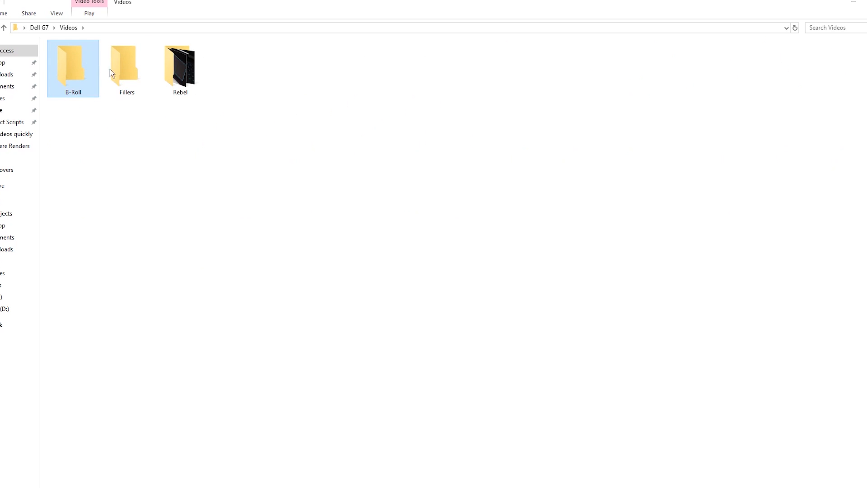
pyautogui.hotkey('alt', 'Left')
pyautogui.doubleClick(294, 77)
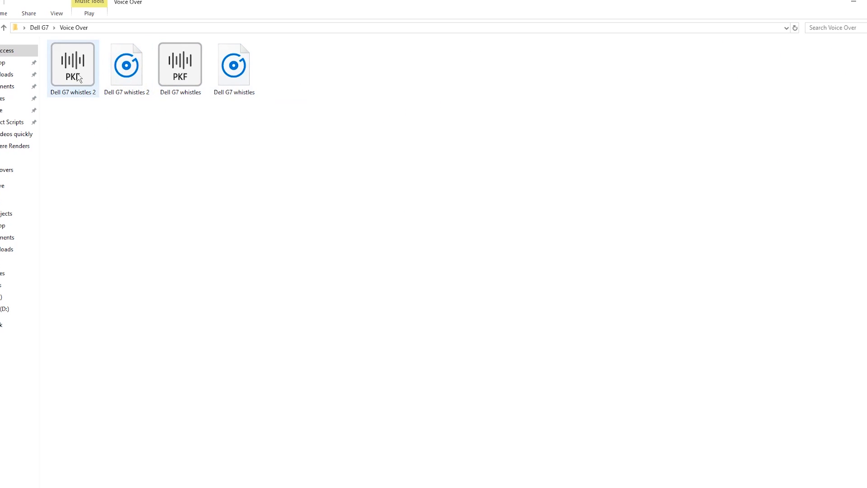
pyautogui.hotkey('alt', 'Left')
pyautogui.doubleClick(179, 82)
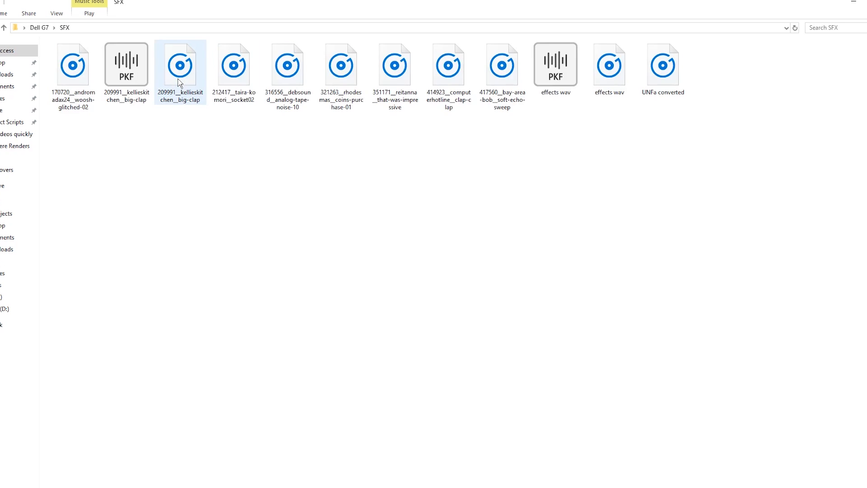
pyautogui.hotkey('alt', 'Left')
pyautogui.click(269, 195)
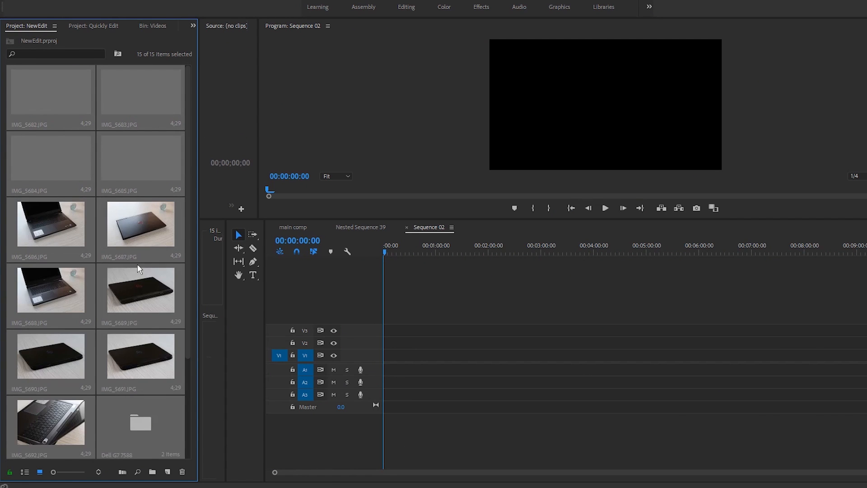
# Delete all 15 selected items from the NewEdit project.
pyautogui.scroll(-3, 139, 269)
pyautogui.press('Delete')
# Import the images IMG_5687 through IMG_5703 from the dell g7 folder.
pyautogui.click(7, 1)
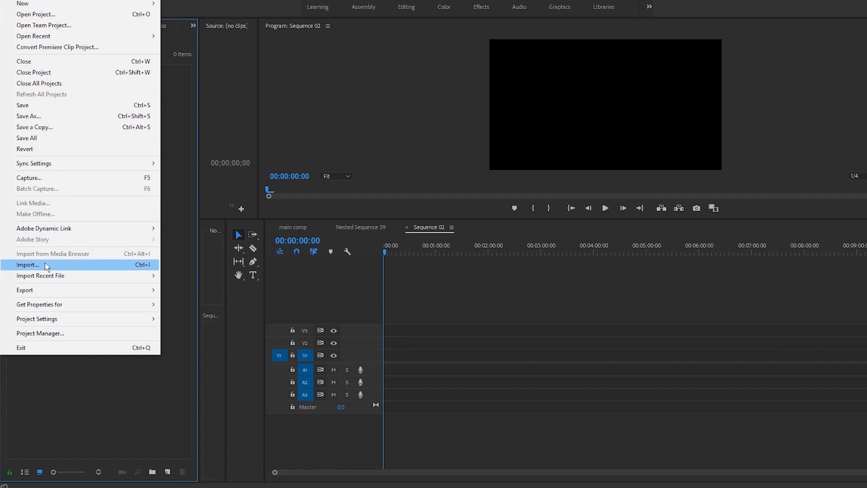
pyautogui.click(47, 265)
pyautogui.click(115, 126)
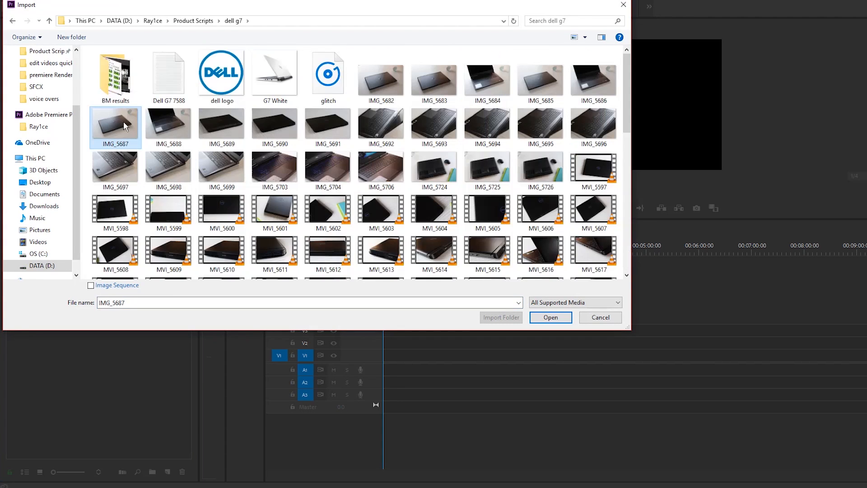
pyautogui.keyDown('shift'); pyautogui.click(296, 164); pyautogui.keyUp('shift')
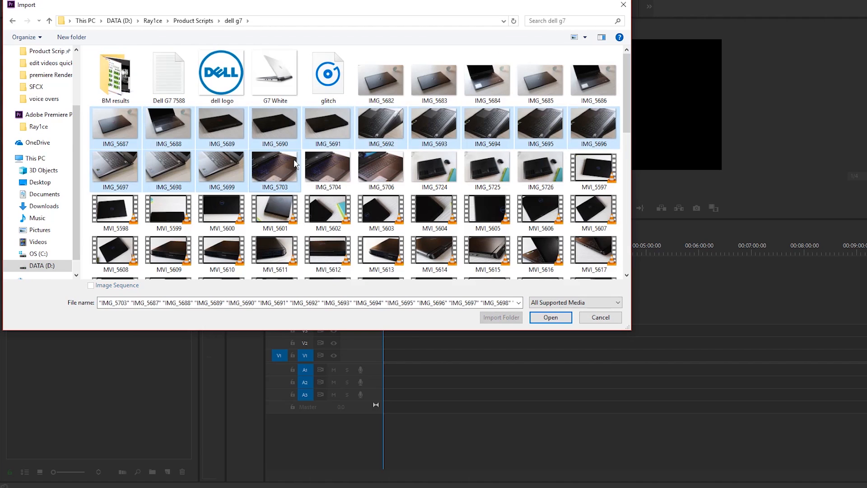
pyautogui.click(550, 318)
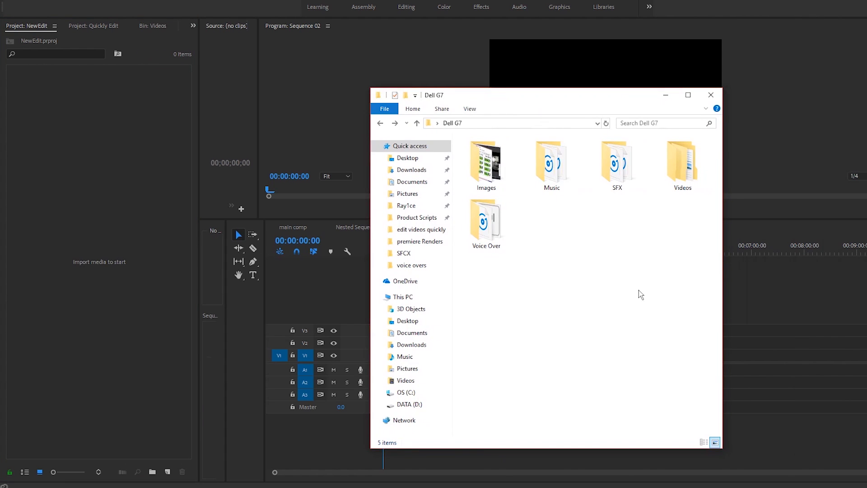
# Import the Images, Music, SFX, Videos and Voice Over folders from Dell G7 into the NewEdit project as bins.
pyautogui.click(687, 169)
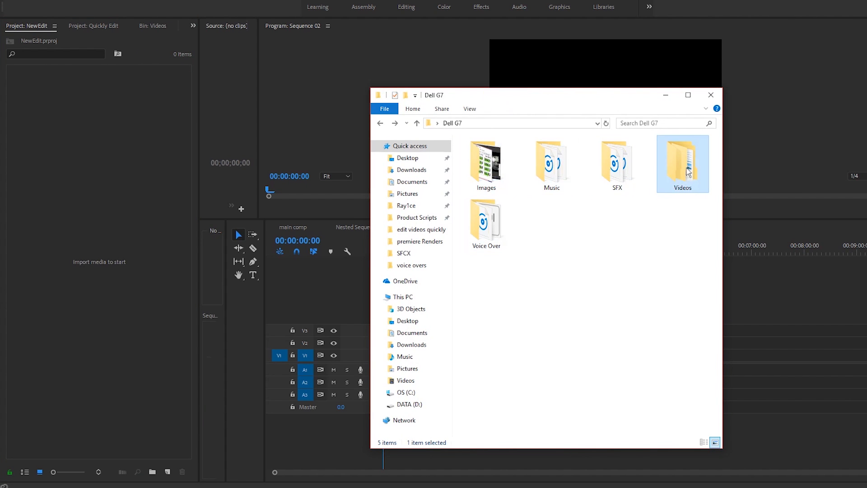
pyautogui.click(493, 231)
pyautogui.hotkey('ctrl', 'a')
pyautogui.moveTo(494, 244); pyautogui.dragTo(72, 144)
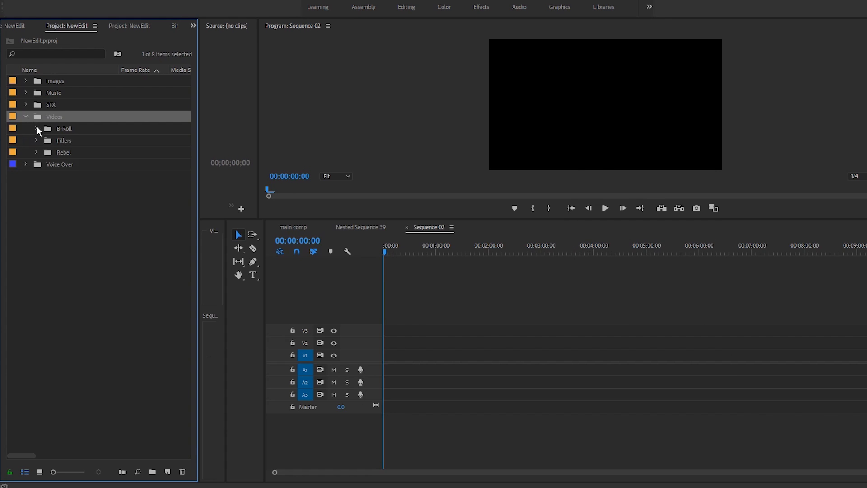
# Expand the B-Roll, Fillers and Rebel bins inside Videos and review their clips.
pyautogui.click(36, 129)
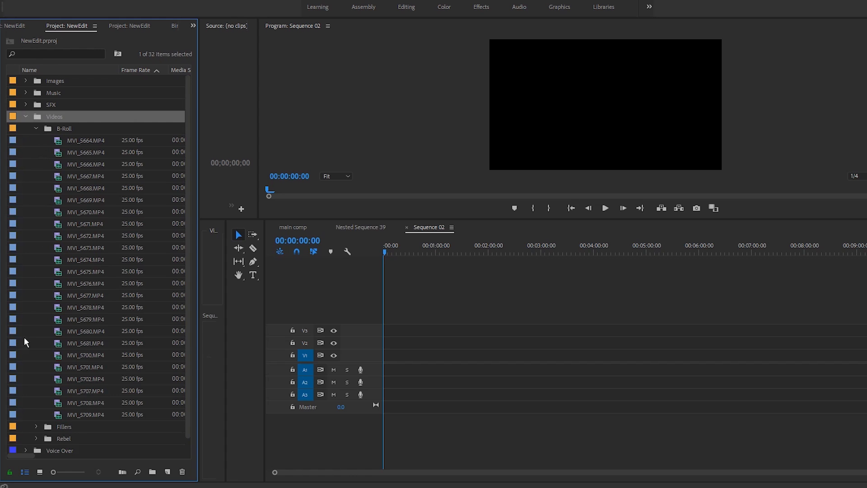
pyautogui.click(36, 427)
pyautogui.scroll(-15, 121, 315)
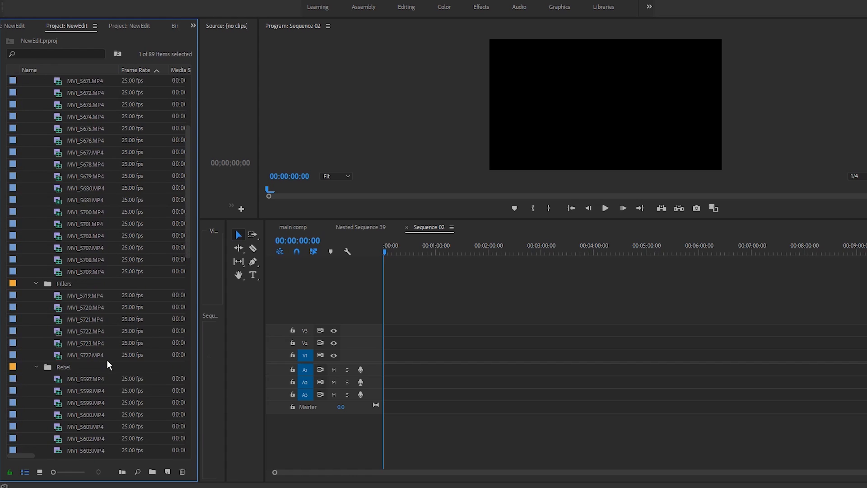
pyautogui.scroll(-5, 109, 361)
pyautogui.scroll(6, 109, 362)
pyautogui.scroll(-8, 108, 365)
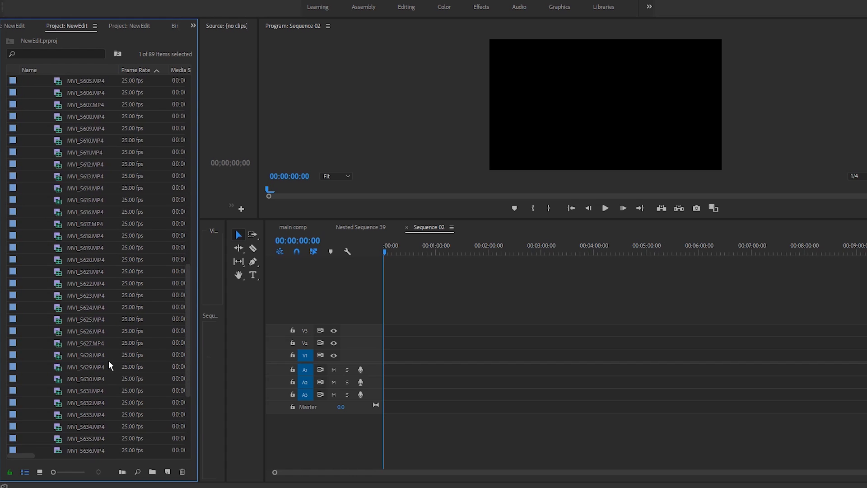
# Assign a purple label colour to the Videos bin with all its sub-bins and clips, and collapse the bin.
pyautogui.click(90, 426)
pyautogui.scroll(11, 126, 321)
pyautogui.scroll(8, 126, 321)
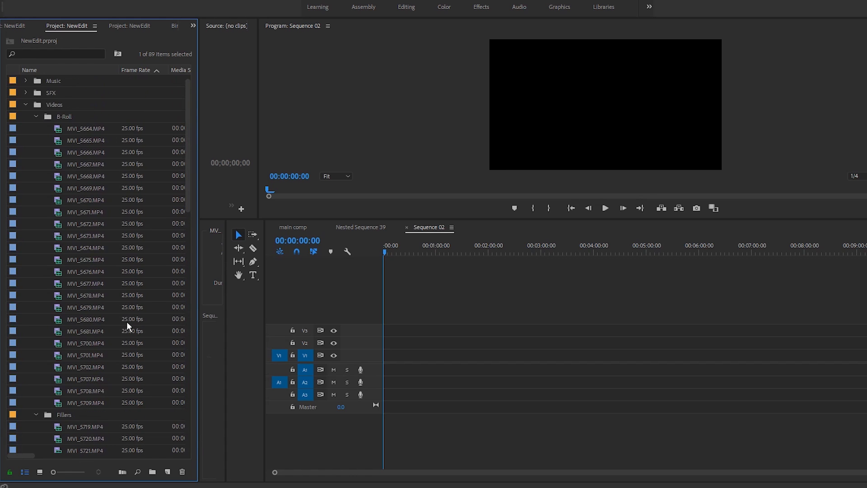
pyautogui.keyDown('shift'); pyautogui.click(56, 118); pyautogui.keyUp('shift')
pyautogui.rightClick(56, 118)
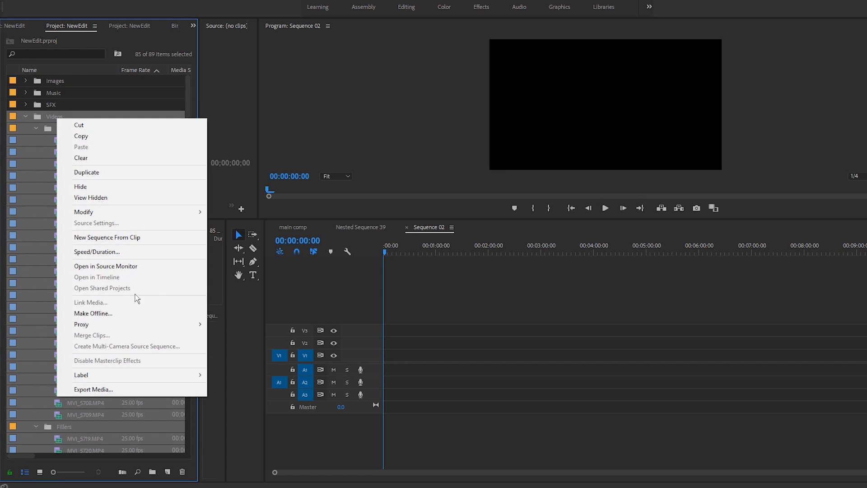
pyautogui.moveTo(162, 377)
pyautogui.click(235, 299)
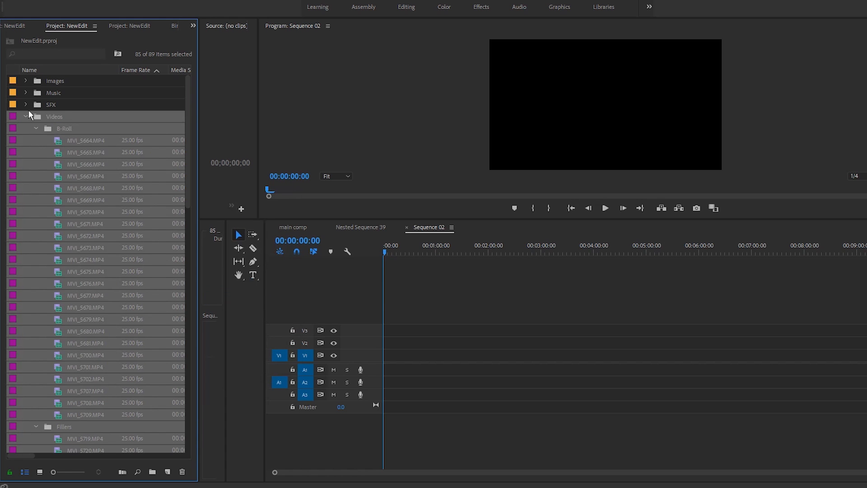
pyautogui.click(25, 117)
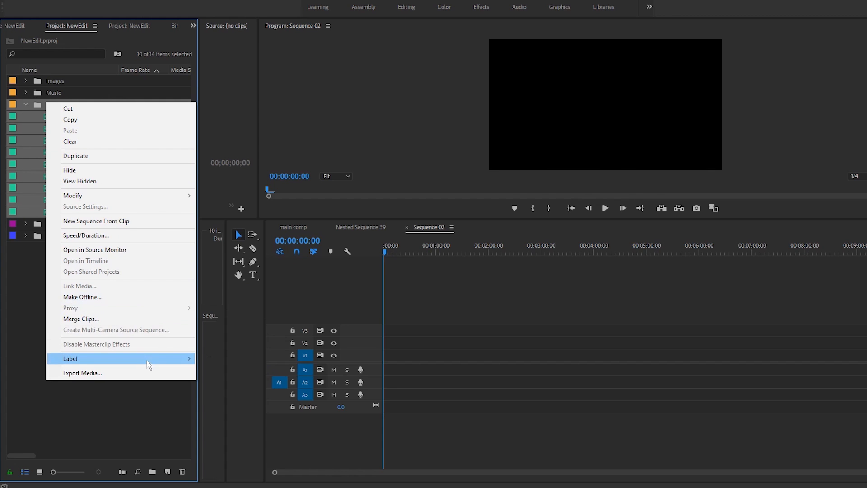
# Assign a dark green label colour to the SFX bin and its audio clips, and collapse the bin.
pyautogui.moveTo(147, 360)
pyautogui.click(218, 338)
pyautogui.click(69, 238)
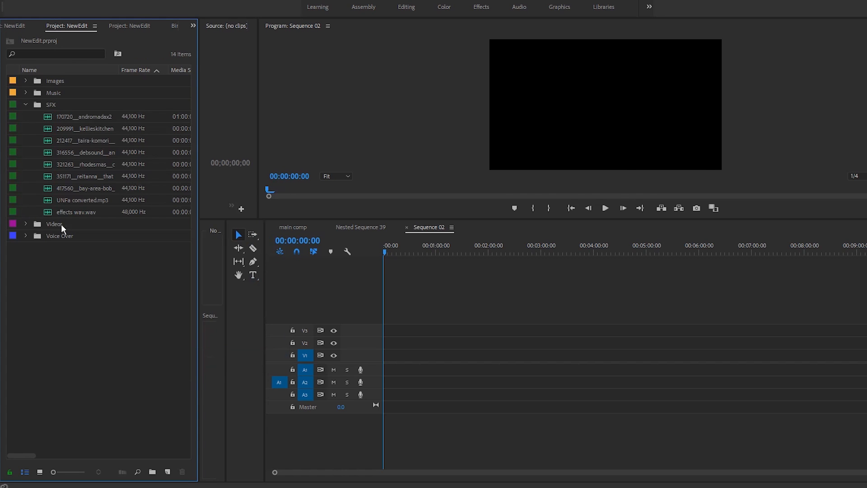
pyautogui.click(26, 104)
pyautogui.click(26, 129)
pyautogui.click(26, 129)
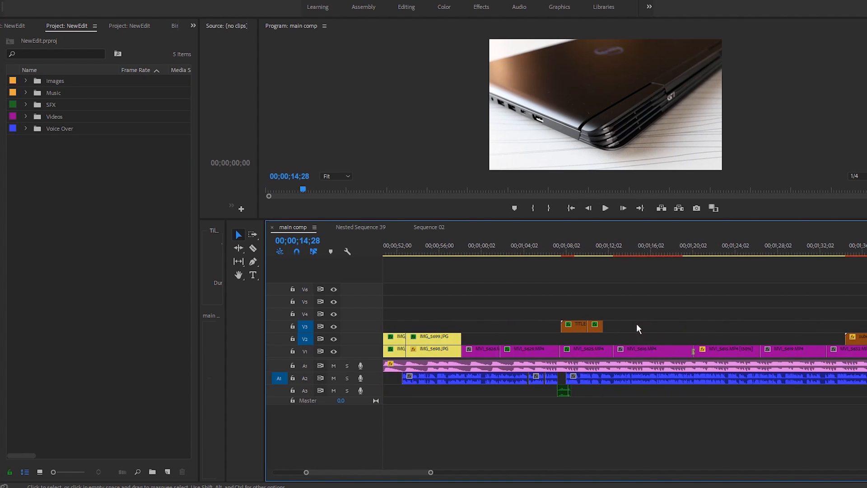
# Expand tracks V1, V2 and A2 of the main comp sequence to view the clip thumbnails and audio waveforms.
pyautogui.scroll(-5, 636, 324)
pyautogui.scroll(-8, 637, 326)
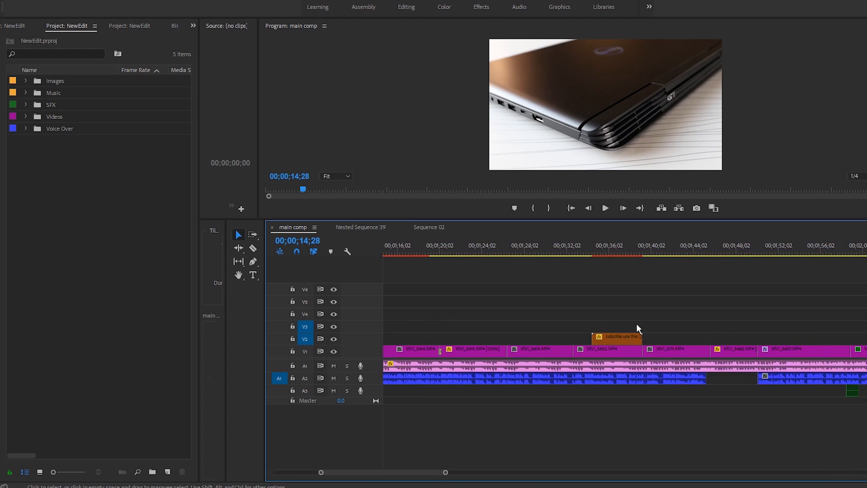
pyautogui.scroll(-1, 637, 328)
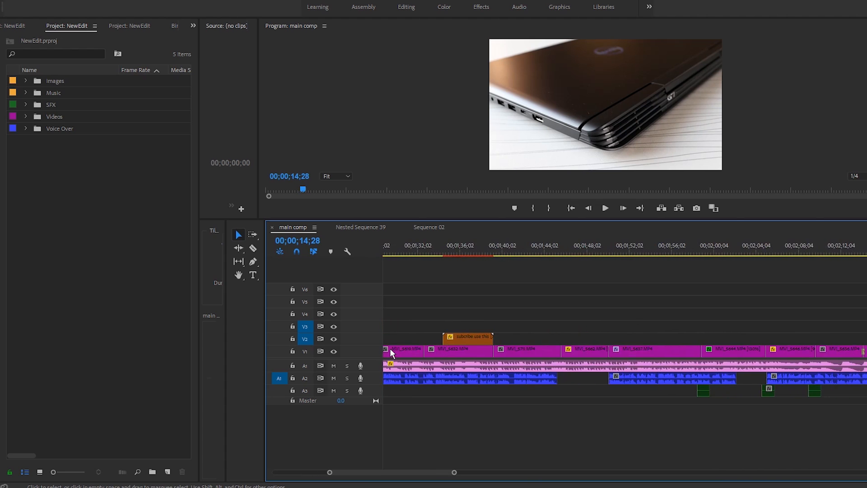
pyautogui.doubleClick(363, 353)
pyautogui.doubleClick(350, 315)
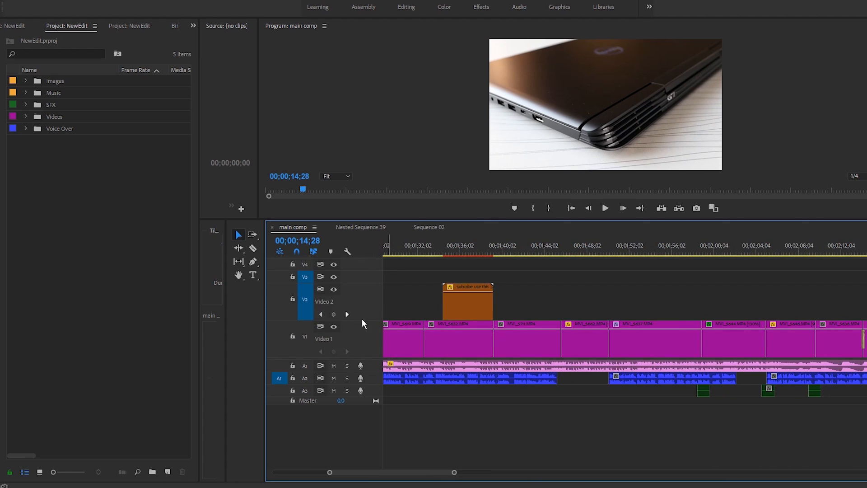
pyautogui.scroll(3, 370, 353)
pyautogui.doubleClick(375, 377)
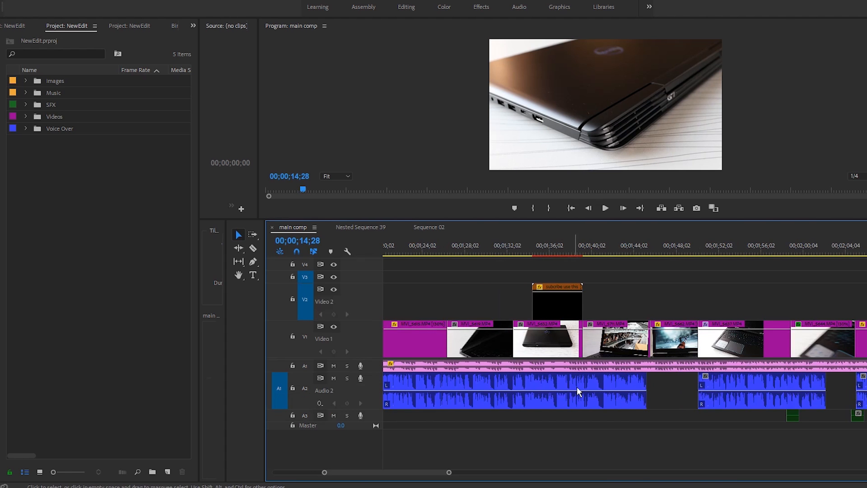
pyautogui.scroll(10, 576, 387)
pyautogui.scroll(6, 577, 386)
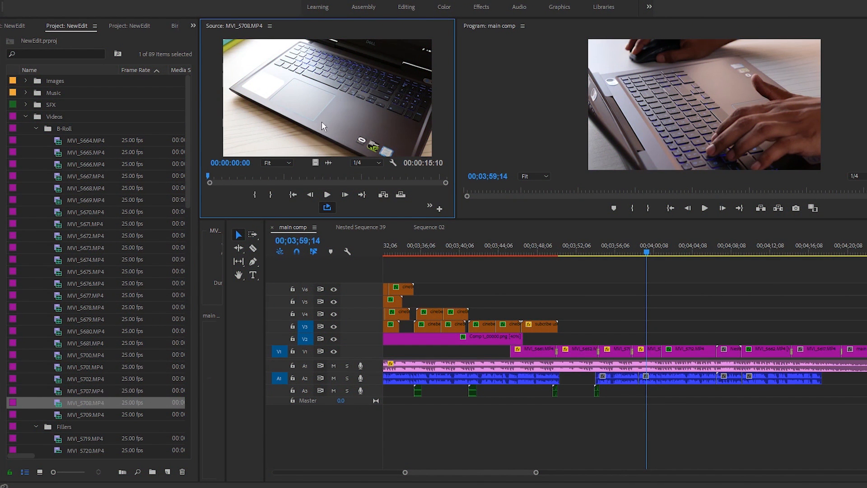
# Place the full MVI_5708.MP4 clip in the main comp sequence and undo the placement.
pyautogui.moveTo(113, 401); pyautogui.dragTo(622, 325)
pyautogui.hotkey('ctrl', 'z')
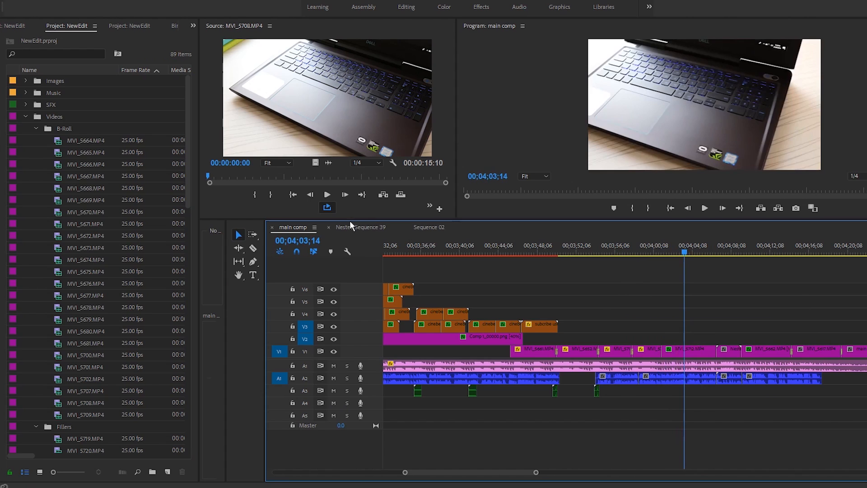
# Mark in and out points around a 00:00:04:10 section of MVI_5708.MP4, ending at 00:00:08:00.
pyautogui.moveTo(209, 176); pyautogui.dragTo(331, 180)
pyautogui.click(256, 195)
pyautogui.click(277, 195)
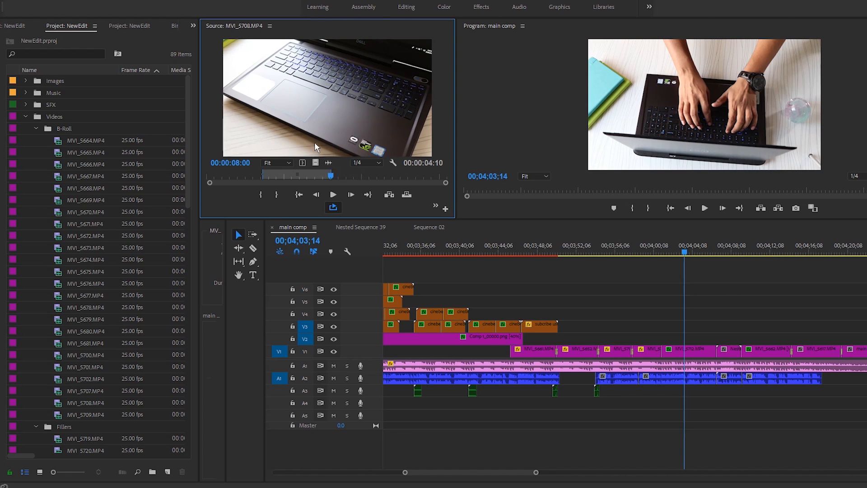
# Place the marked MVI_5708.MP4 section on V2 of the main comp, unlink its audio and delete the audio clip.
pyautogui.moveTo(496, 256); pyautogui.dragTo(669, 340)
pyautogui.rightClick(676, 340)
pyautogui.click(694, 168)
pyautogui.click(681, 390)
pyautogui.press('Delete')
pyautogui.click(672, 337)
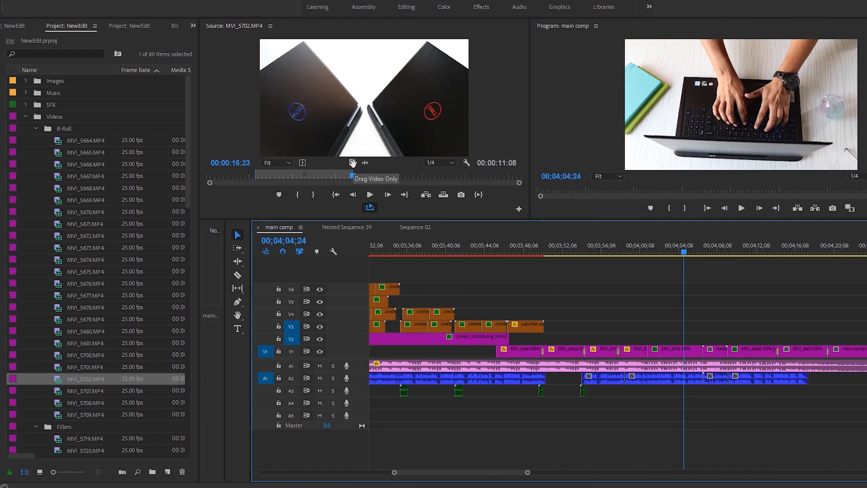
# Place only the video of MVI_5702.MP4 on V2, ending at 00;04;04;24, and only its audio on A3, starting at 00;04;06;22.
pyautogui.click(353, 163)
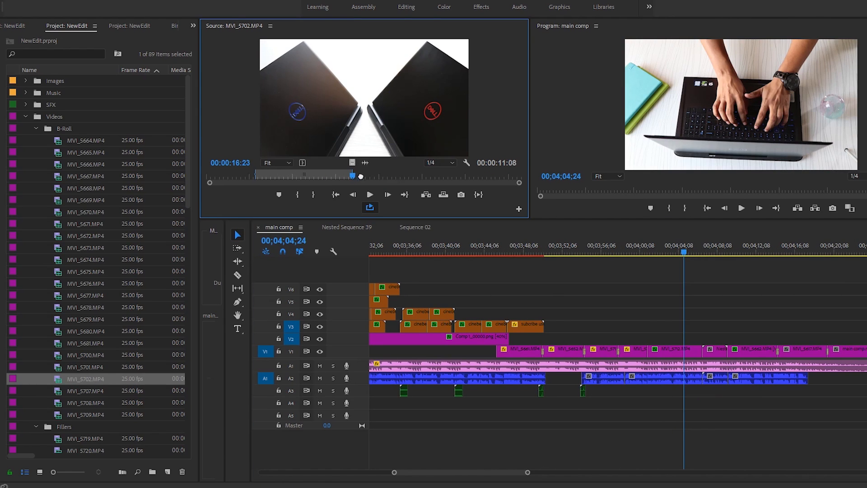
pyautogui.moveTo(580, 261); pyautogui.dragTo(573, 345)
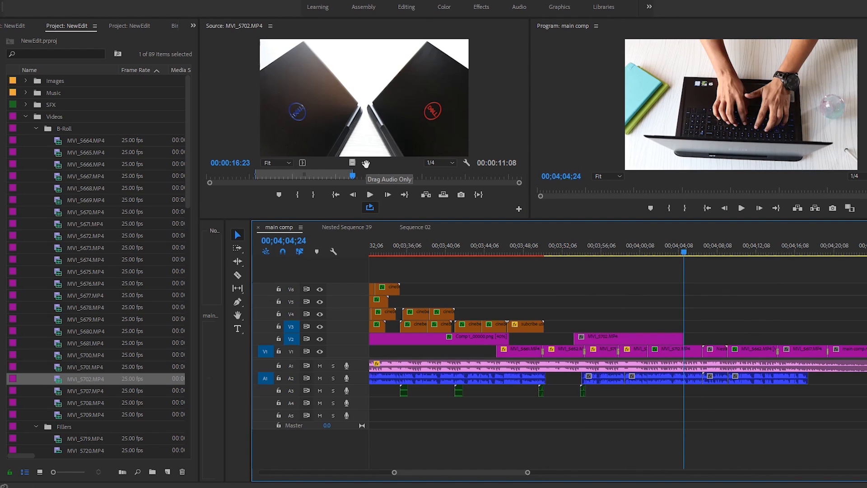
pyautogui.moveTo(365, 164); pyautogui.dragTo(365, 164)
pyautogui.moveTo(456, 187); pyautogui.dragTo(707, 396)
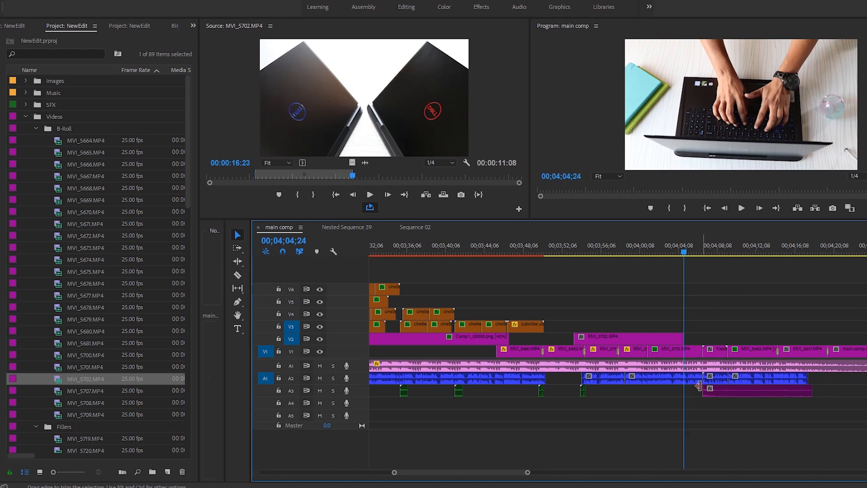
# Select the MVI_5702.MP4 video clip on V2 and its audio clip on A3 in turn to check whether they are linked.
pyautogui.click(633, 338)
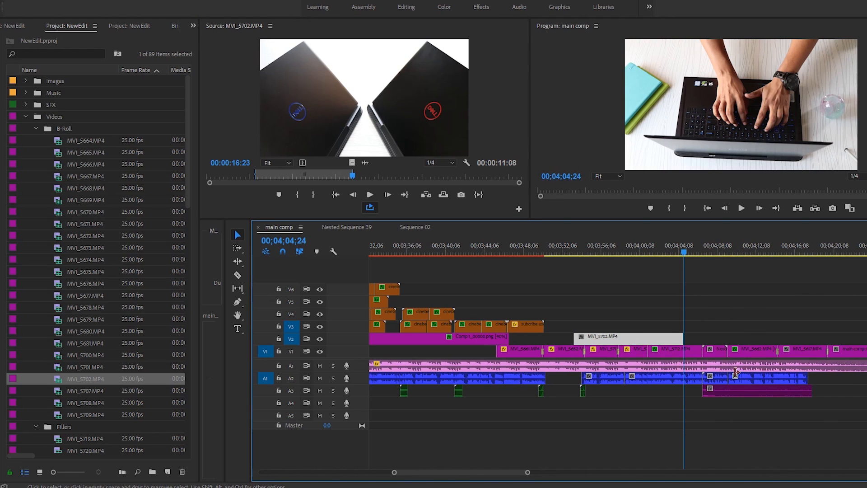
pyautogui.click(741, 389)
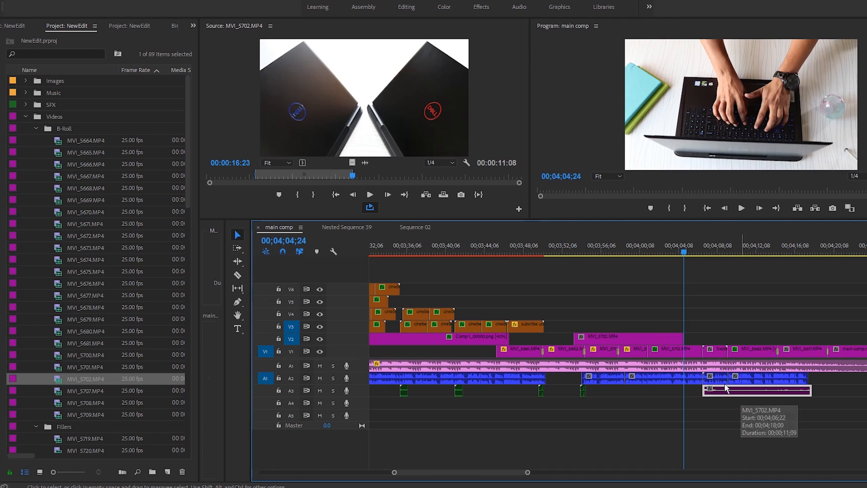
pyautogui.click(657, 335)
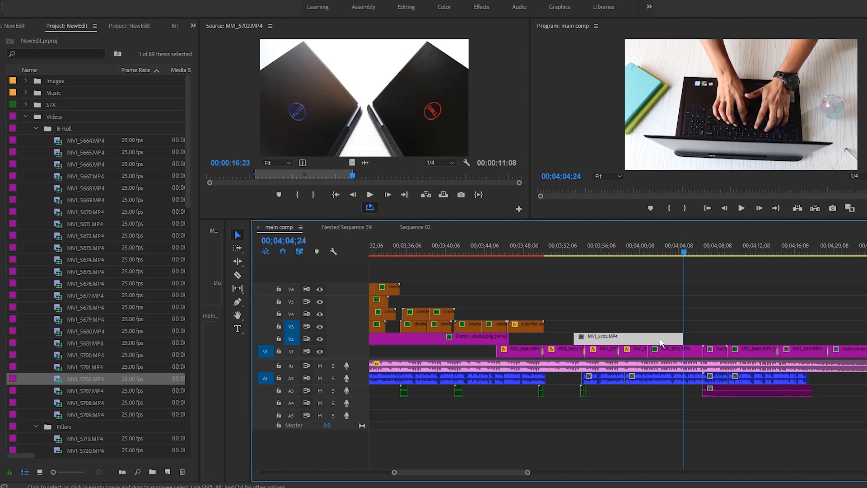
pyautogui.click(739, 389)
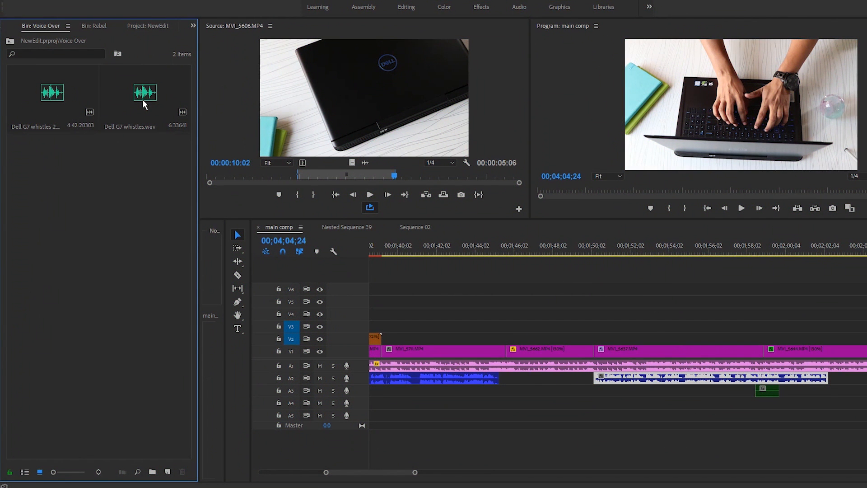
# Place the full Dell G7 whistles.wav on A4 of the main comp at about 00;01;45 and move the playhead to 00;01;48;05.
pyautogui.moveTo(143, 100); pyautogui.dragTo(497, 402)
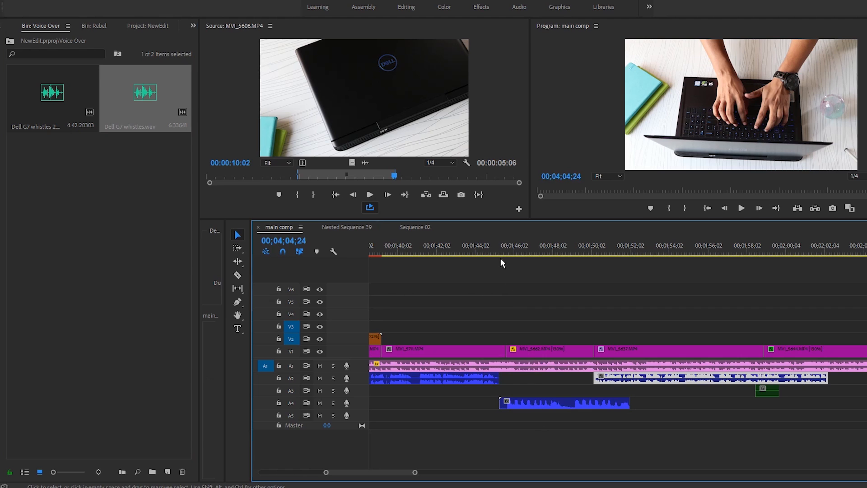
pyautogui.moveTo(517, 253); pyautogui.dragTo(556, 253)
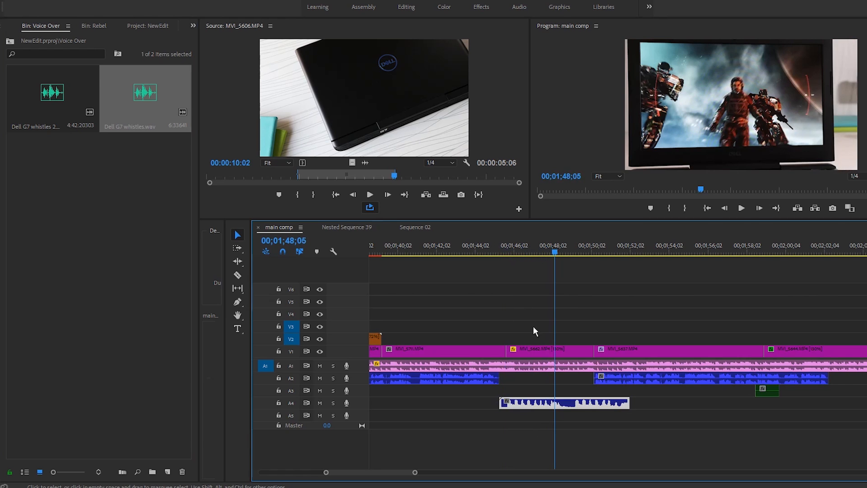
# Open Dell G7 whistles.wav as the source and mark its in point at 00;00;02;08 and its out point at 00;00;03;07.
pyautogui.doubleClick(165, 104)
pyautogui.moveTo(239, 176); pyautogui.dragTo(288, 195)
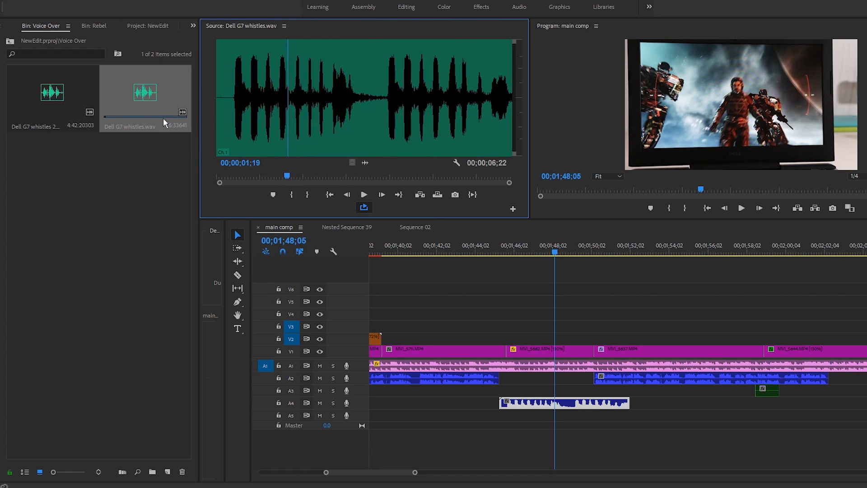
pyautogui.press('space')
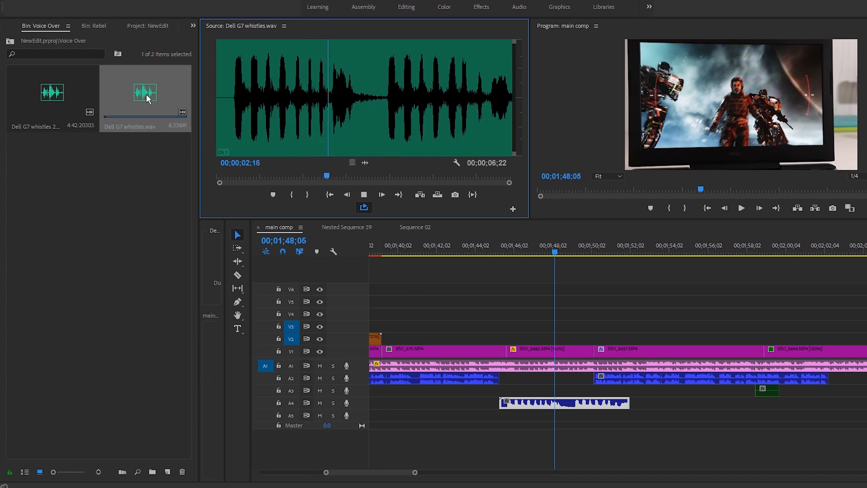
pyautogui.click(292, 195)
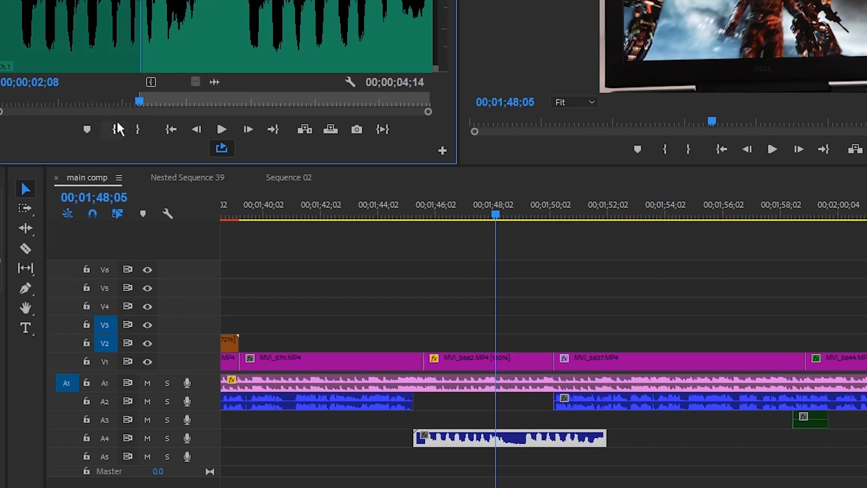
pyautogui.moveTo(316, 177); pyautogui.dragTo(358, 176)
pyautogui.click(138, 129)
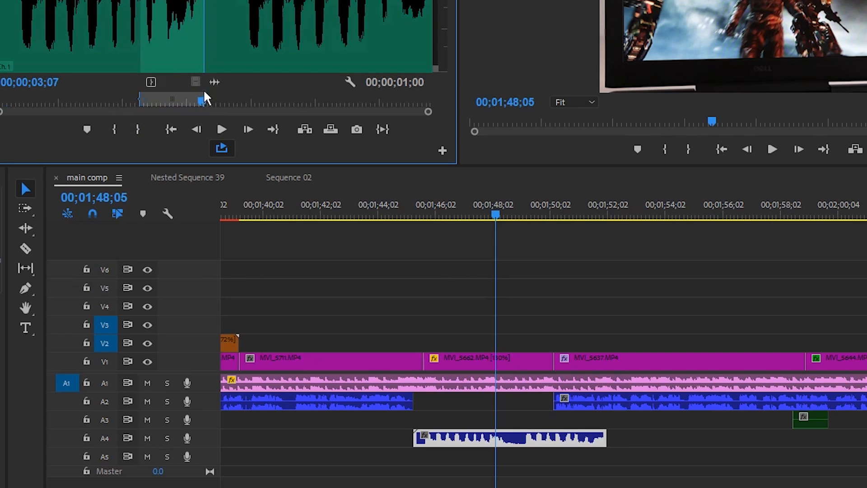
# Place the marked whistles section on A5 at about 00;01;53 and delete the full-length whistles clip from A4.
pyautogui.moveTo(235, 121); pyautogui.dragTo(644, 458)
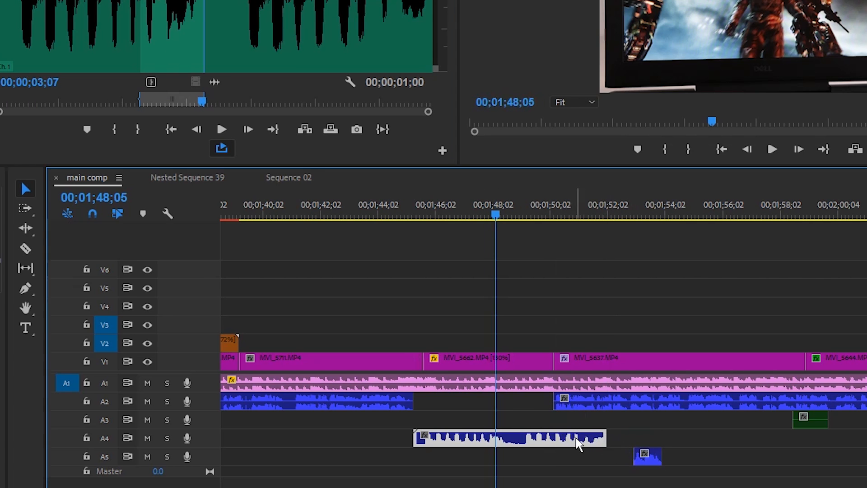
pyautogui.press('Delete')
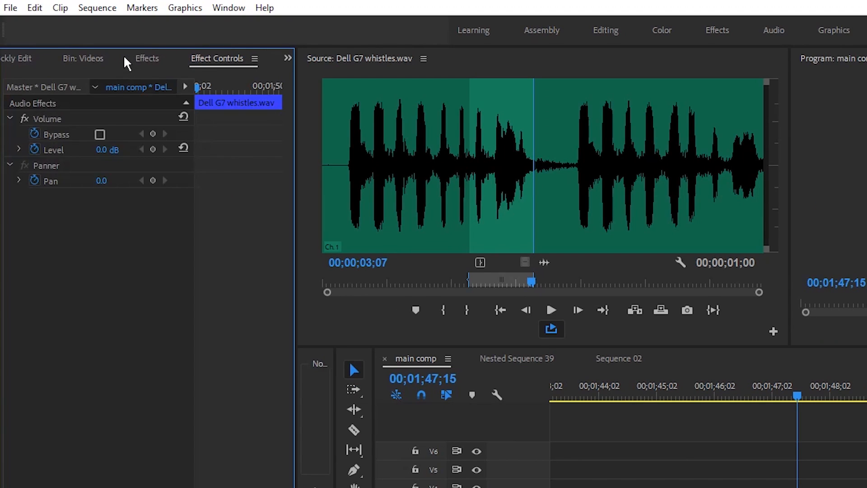
# Look through the available audio transitions and audio effects, and return to the whistles clip's effect controls.
pyautogui.click(140, 61)
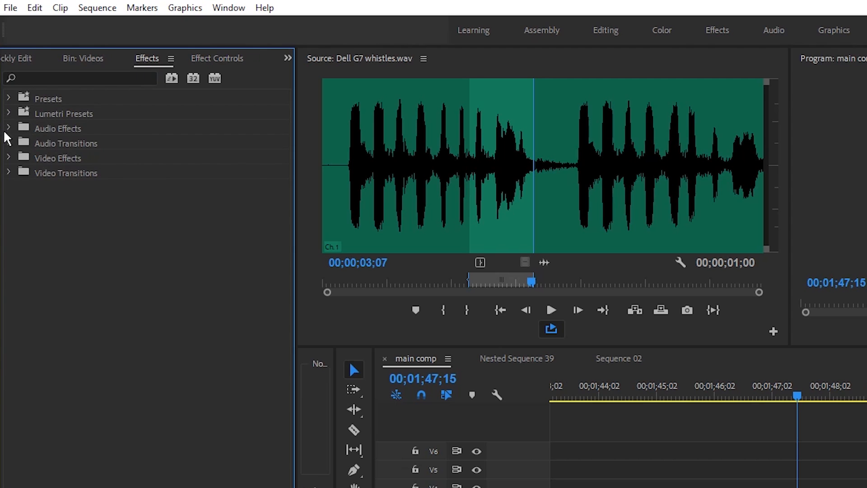
pyautogui.click(8, 143)
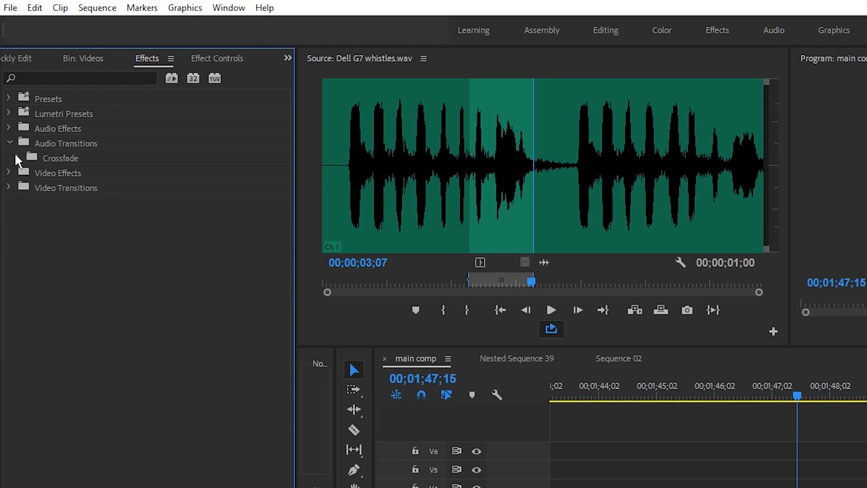
pyautogui.click(9, 128)
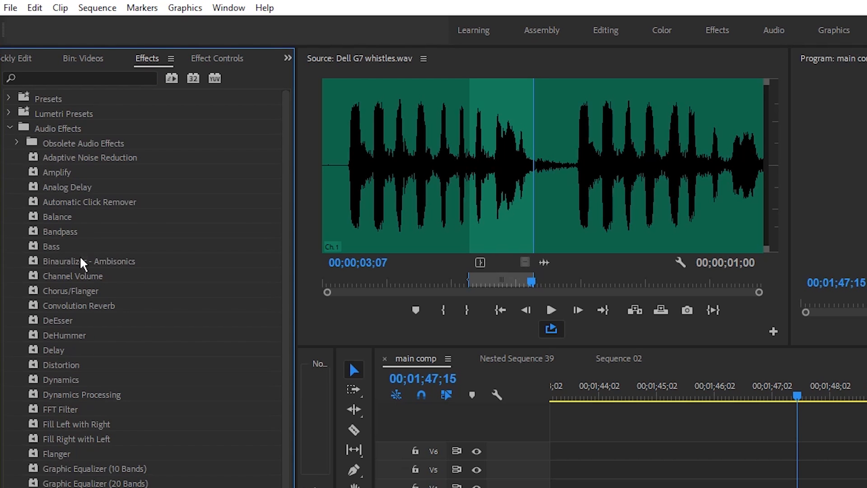
pyautogui.click(55, 173)
pyautogui.scroll(-3, 78, 289)
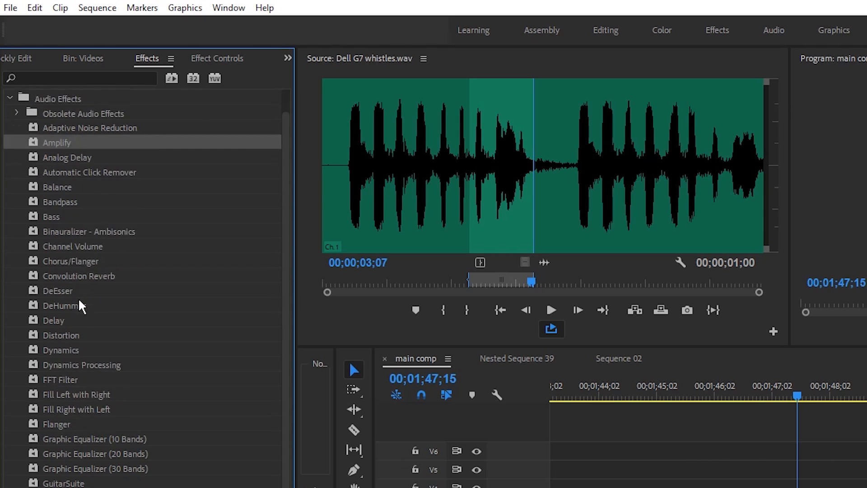
pyautogui.scroll(3, 79, 310)
pyautogui.click(226, 60)
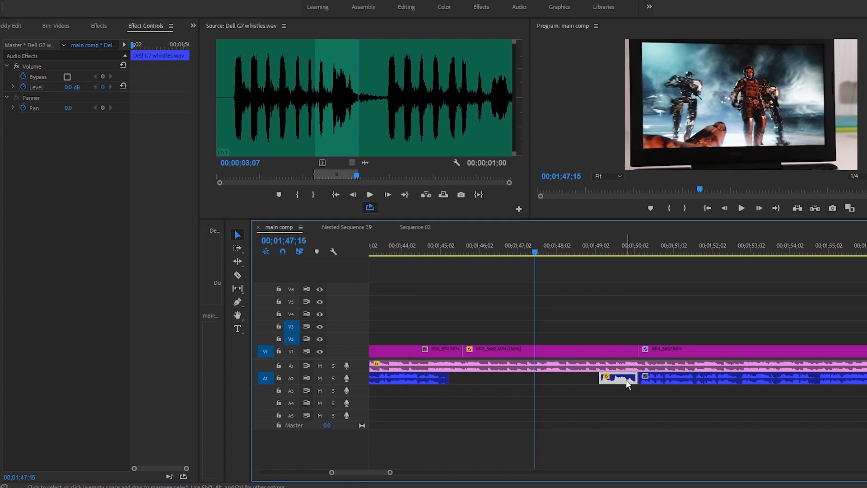
# Open the short whistles clip on A2 in Adobe Audition and add Amplify with the +10dB Boost preset, Echo and Single-band Compressor to its effects rack.
pyautogui.rightClick(616, 378)
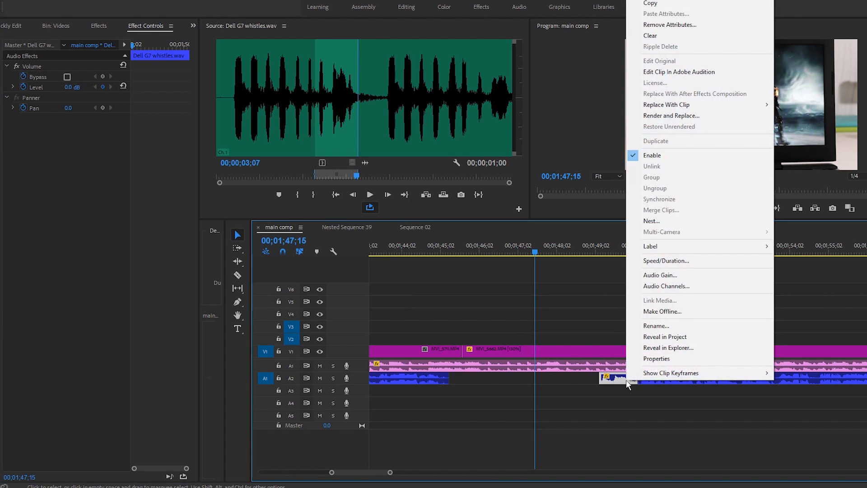
pyautogui.click(676, 72)
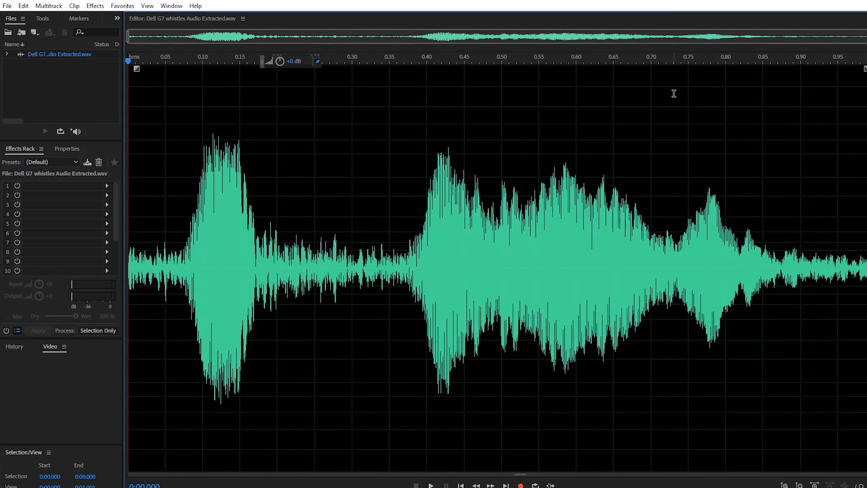
pyautogui.click(107, 186)
pyautogui.moveTo(163, 221)
pyautogui.click(317, 222)
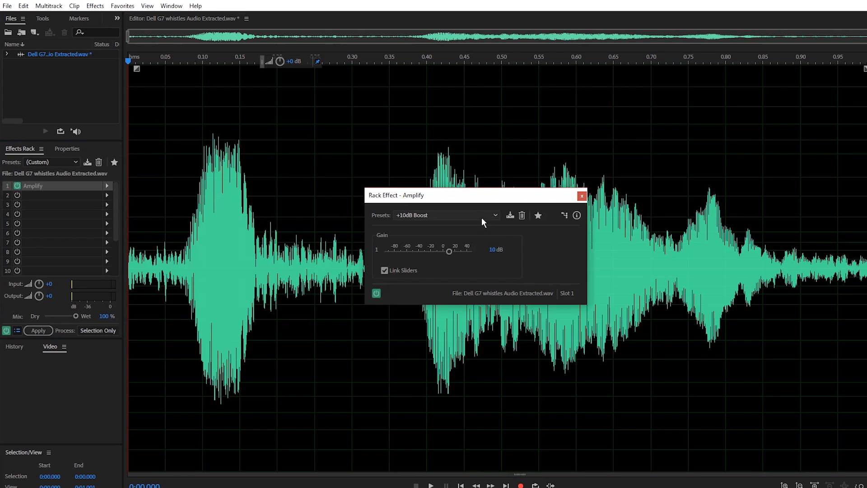
pyautogui.click(582, 196)
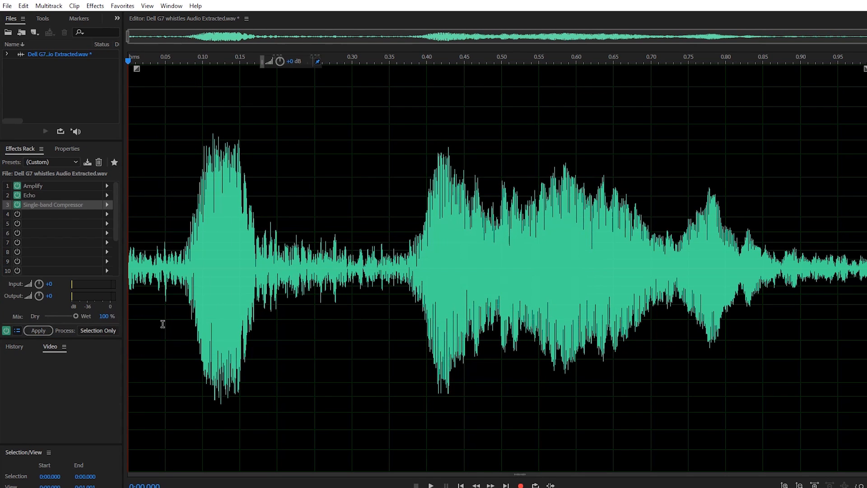
# Apply the rack effects to the extracted whistles audio file and close it, saving the changes.
pyautogui.click(44, 330)
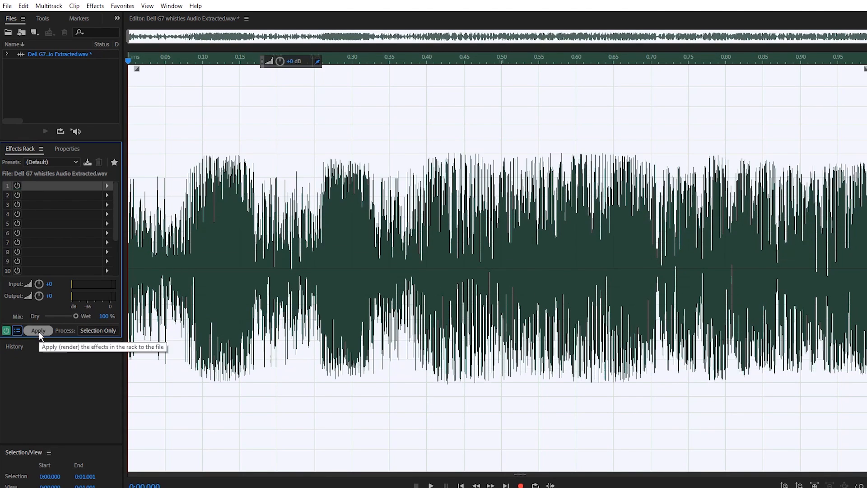
pyautogui.click(225, 283)
pyautogui.click(6, 5)
pyautogui.click(46, 77)
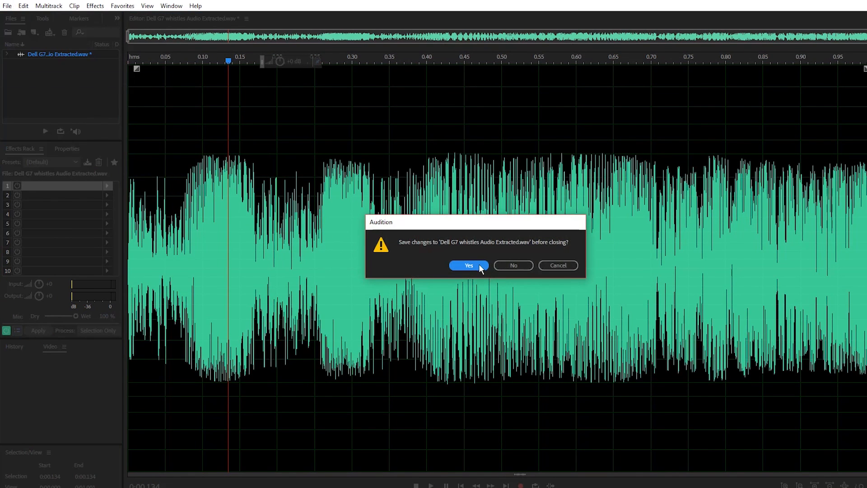
pyautogui.click(478, 267)
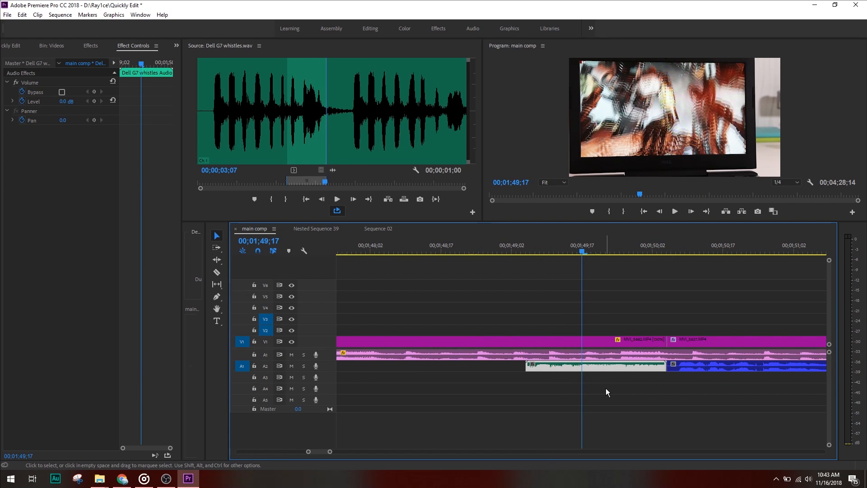
# Review the processed whistles clip on A2 of the main comp, starting from 00;01;49;03.
pyautogui.click(517, 251)
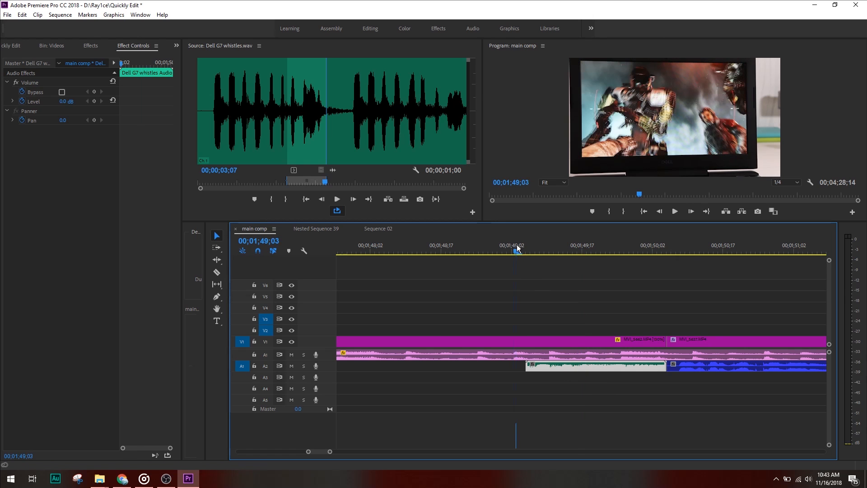
pyautogui.doubleClick(330, 366)
pyautogui.moveTo(506, 250); pyautogui.dragTo(639, 269)
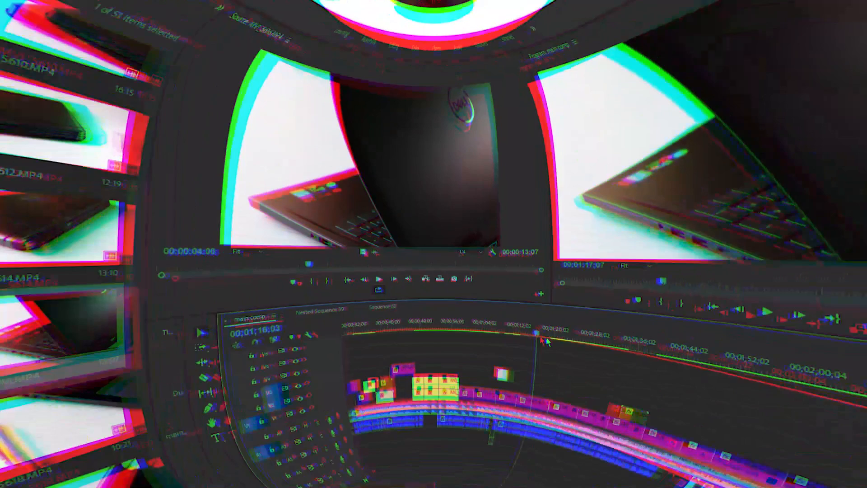
# Move the main comp playhead to 00;01;22;26.
pyautogui.moveTo(547, 342); pyautogui.dragTo(573, 309)
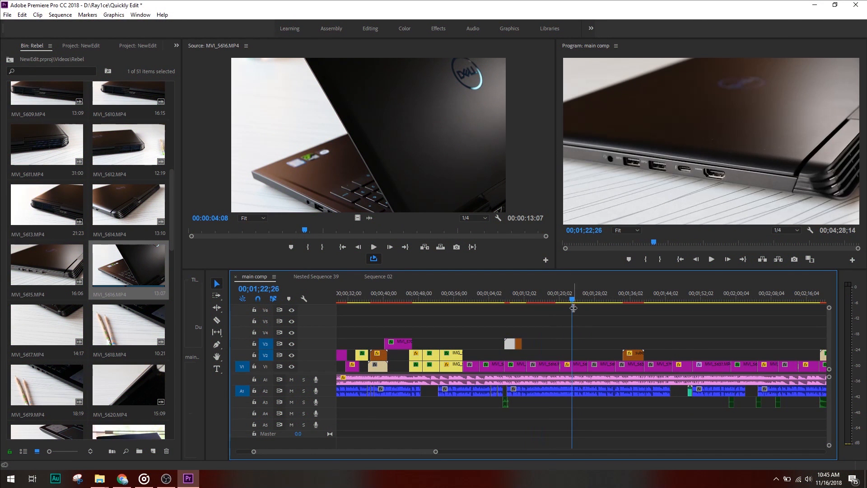
pyautogui.scroll(-3, 543, 321)
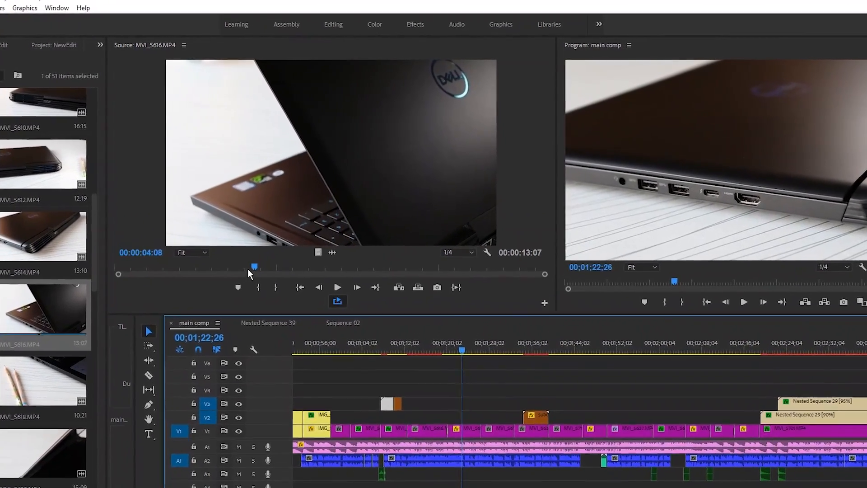
# Try placing only the video of a 00:00:03:05 section of MVI_5616.MP4, ending at 00:00:06:01, on V2 at the playhead, and undo the placement.
pyautogui.moveTo(304, 230); pyautogui.dragTo(417, 231)
pyautogui.moveTo(376, 288); pyautogui.dragTo(458, 450)
pyautogui.press('i')
pyautogui.press('o')
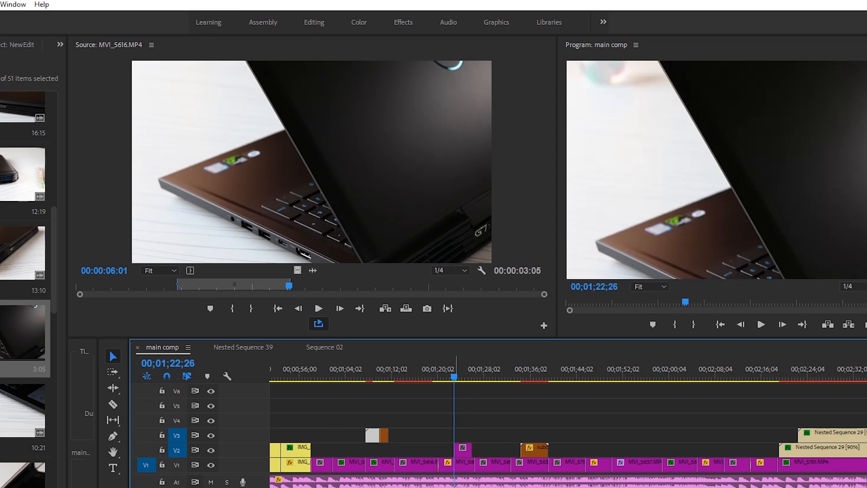
pyautogui.hotkey('ctrl', 'z')
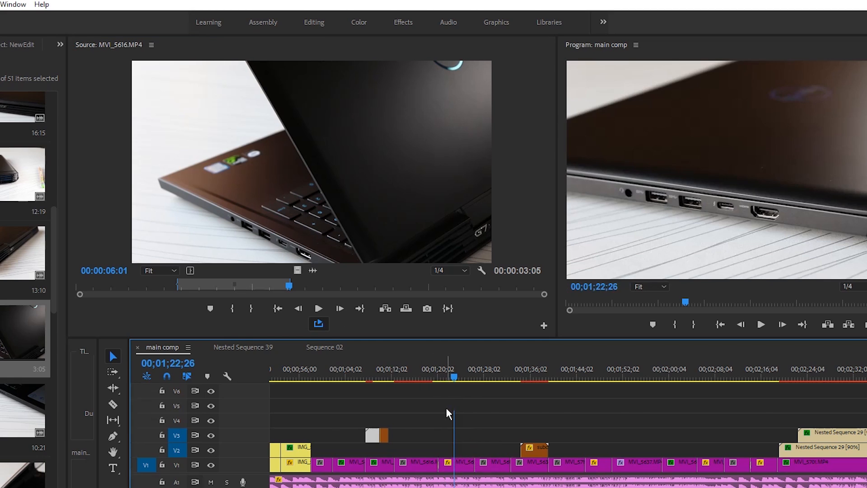
# Shuttle through MVI_5616.MP4 in the source monitor, playing forward and backward at varying speeds and pausing between directions.
pyautogui.moveTo(289, 286); pyautogui.dragTo(243, 289)
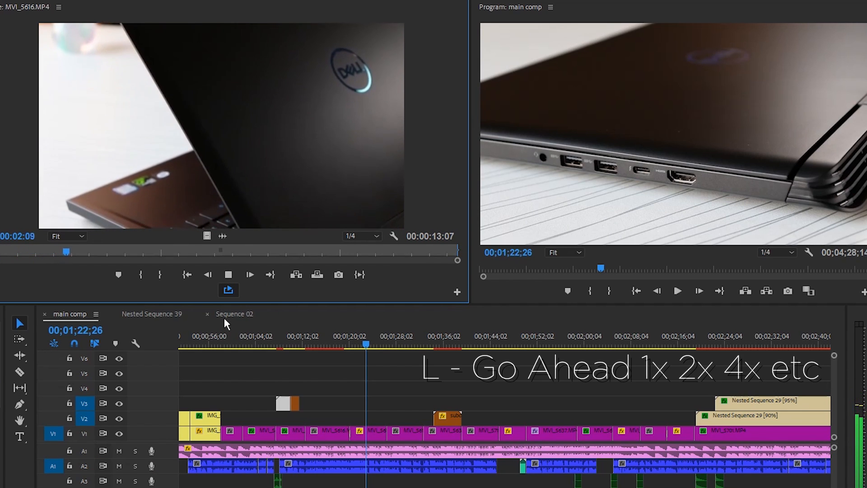
pyautogui.press('l')
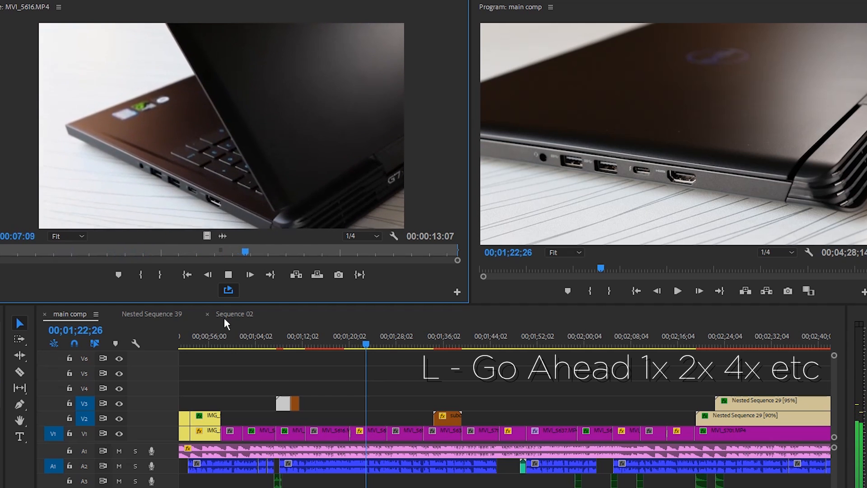
pyautogui.press('k')
pyautogui.press('j')
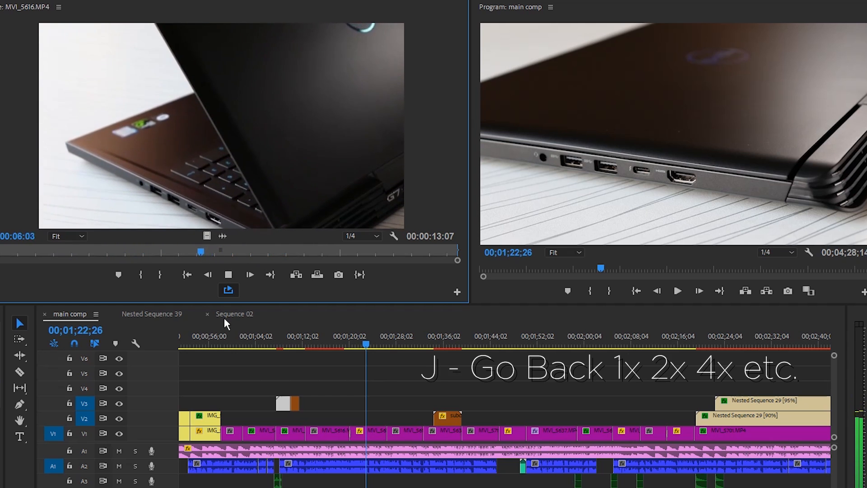
pyautogui.press('j')
pyautogui.press('k')
pyautogui.press('l')
pyautogui.press('l')
pyautogui.press('l')
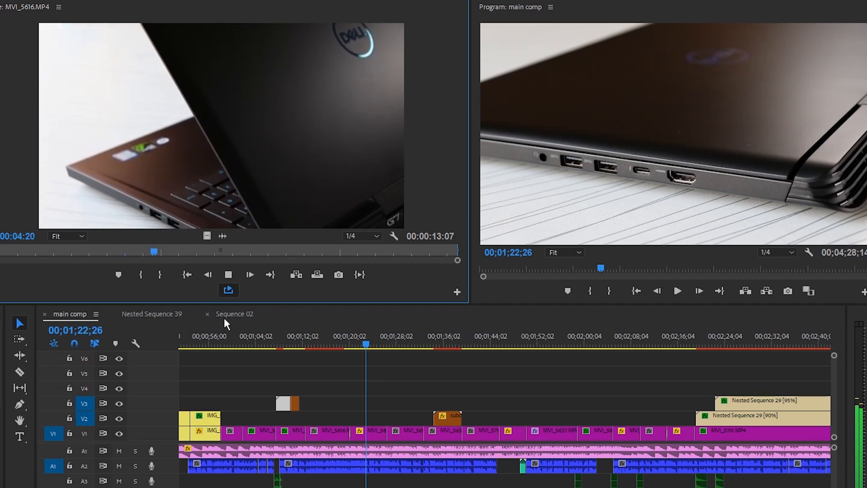
pyautogui.press('j')
pyautogui.press('j')
pyautogui.press('j')
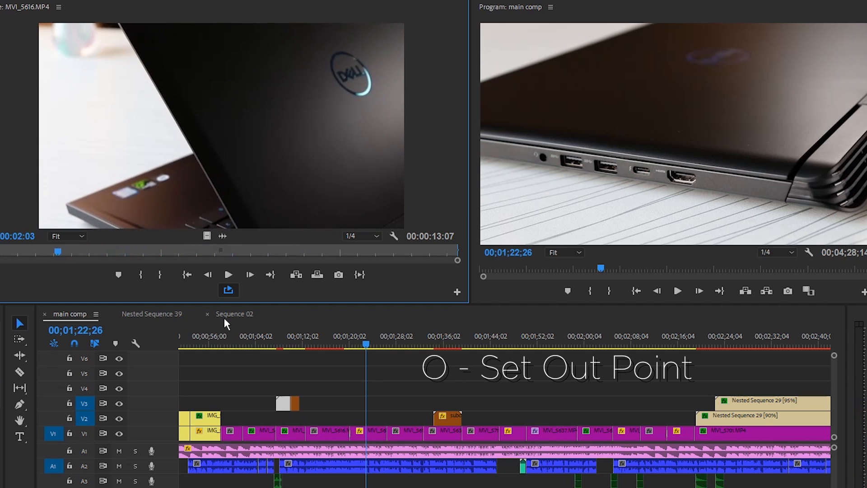
pyautogui.press('k')
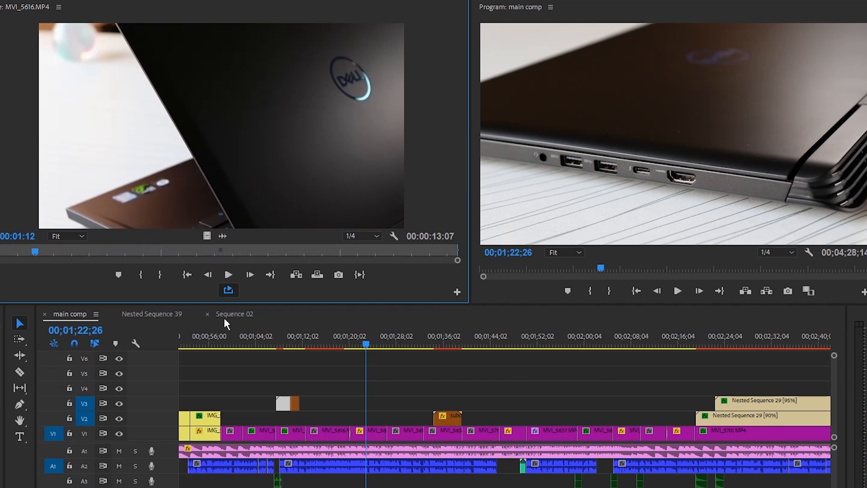
# Play MVI_5616.MP4 and mark in and out points around a 00:00:06:23 section.
pyautogui.press('l')
pyautogui.press('i')
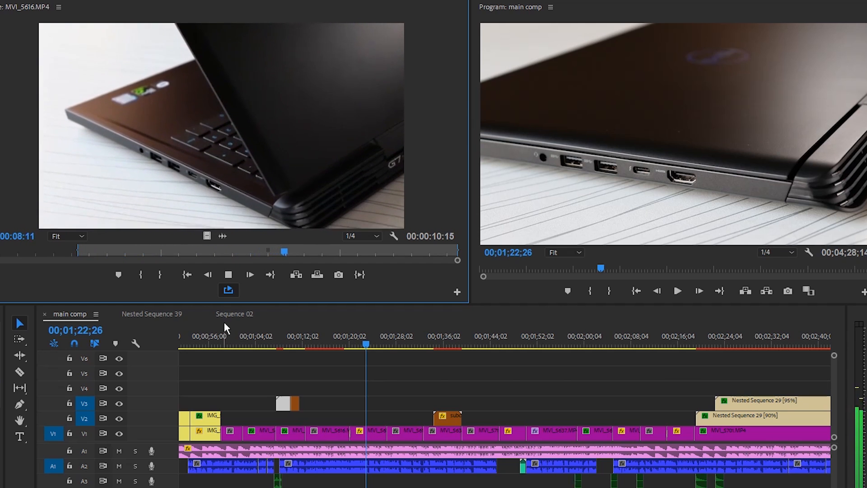
pyautogui.press('k')
pyautogui.press('o')
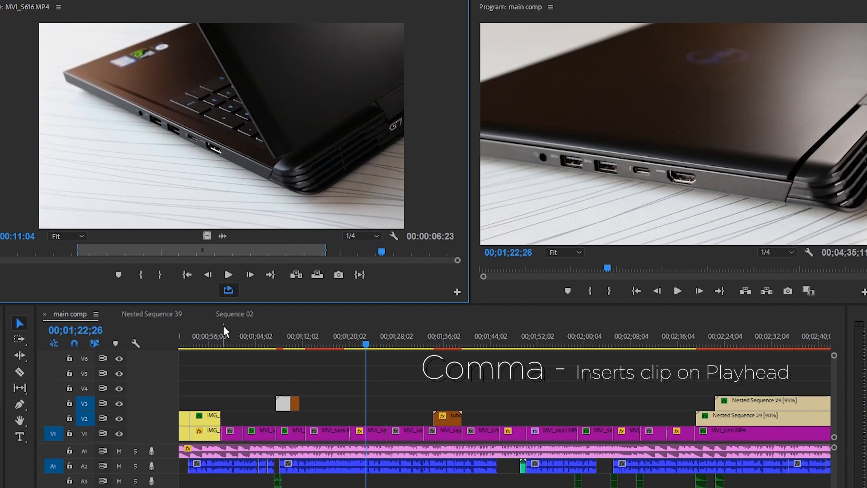
# Try inserting the marked MVI_5616.MP4 section into the main comp at 00;01;22;26, review the shifted tracks and undo the insert.
pyautogui.press(',')
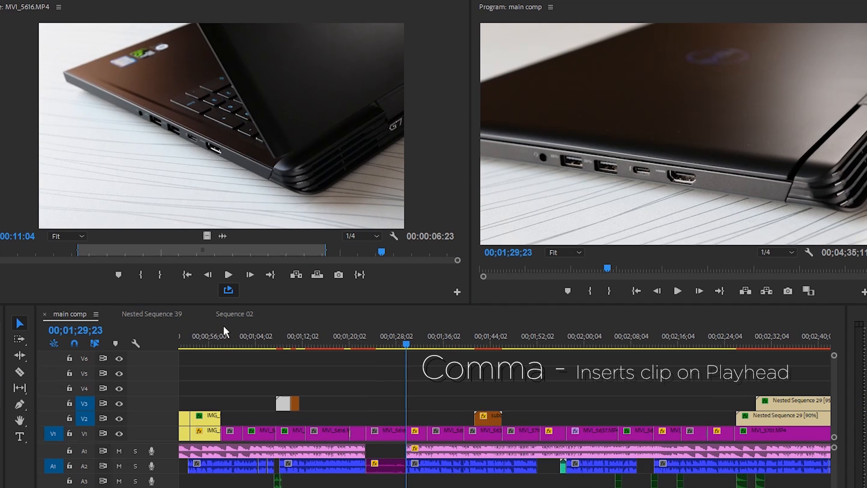
pyautogui.moveTo(362, 342)
pyautogui.mouseDown()
pyautogui.moveTo(419, 344)
pyautogui.moveTo(375, 345)
pyautogui.mouseUp()
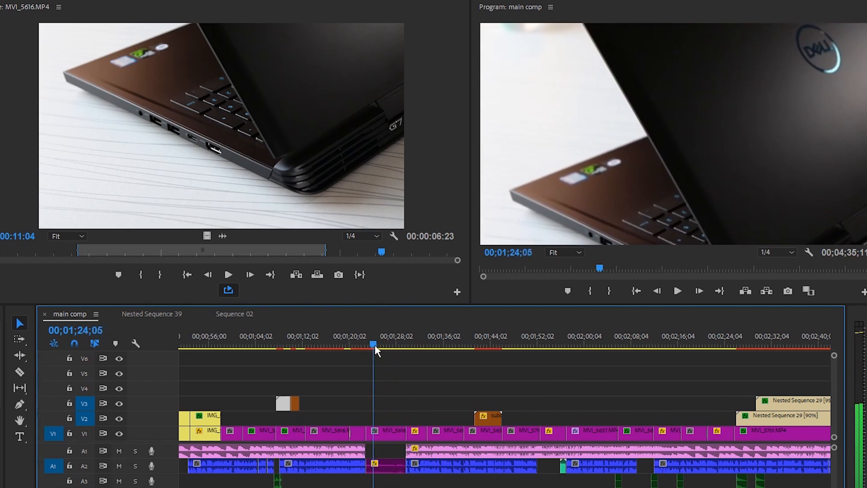
pyautogui.hotkey('ctrl', 'z')
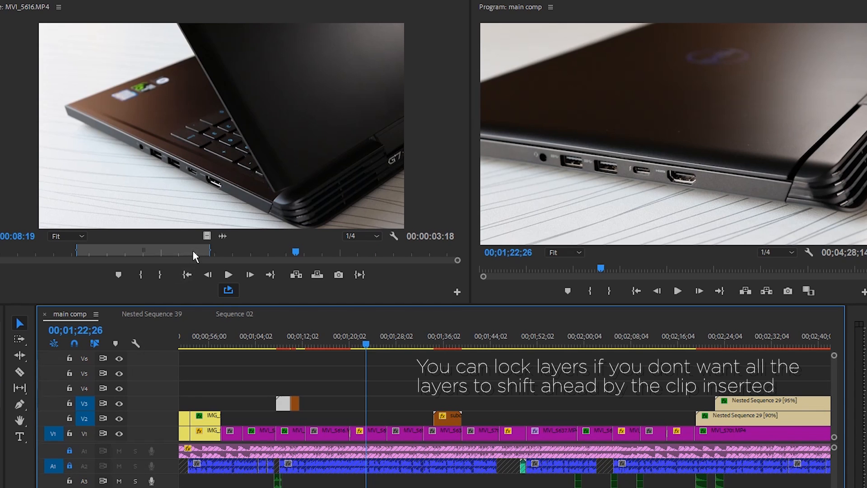
# Insert the marked 00:00:03:18 section of MVI_5616.MP4 at 00;01;22;26 with A1 and A2 locked, and review it at 00;01;26;10.
pyautogui.press(',')
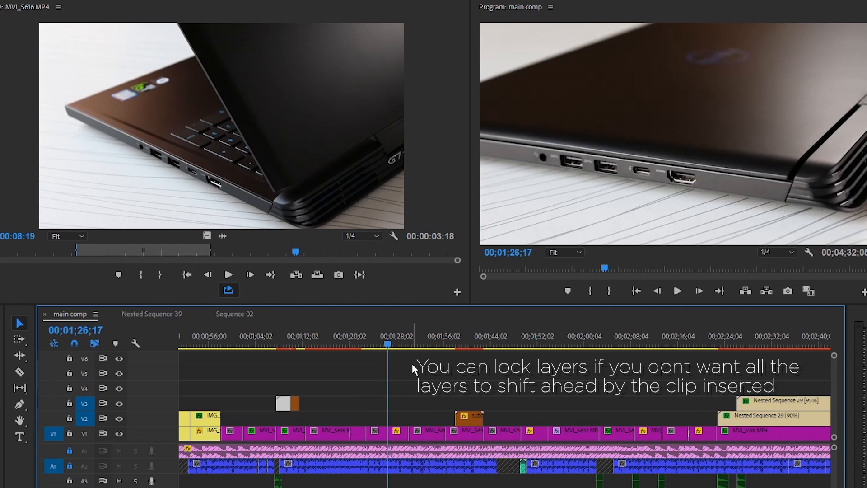
pyautogui.moveTo(385, 344)
pyautogui.mouseDown()
pyautogui.moveTo(365, 343)
pyautogui.moveTo(388, 347)
pyautogui.mouseUp()
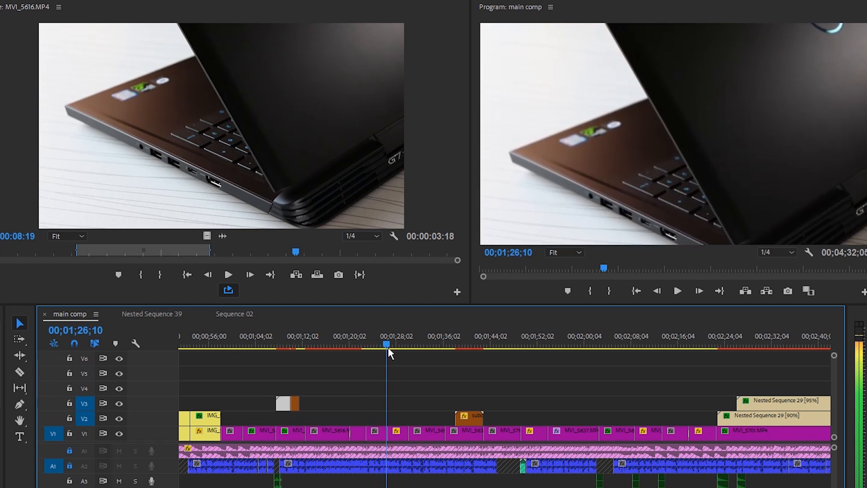